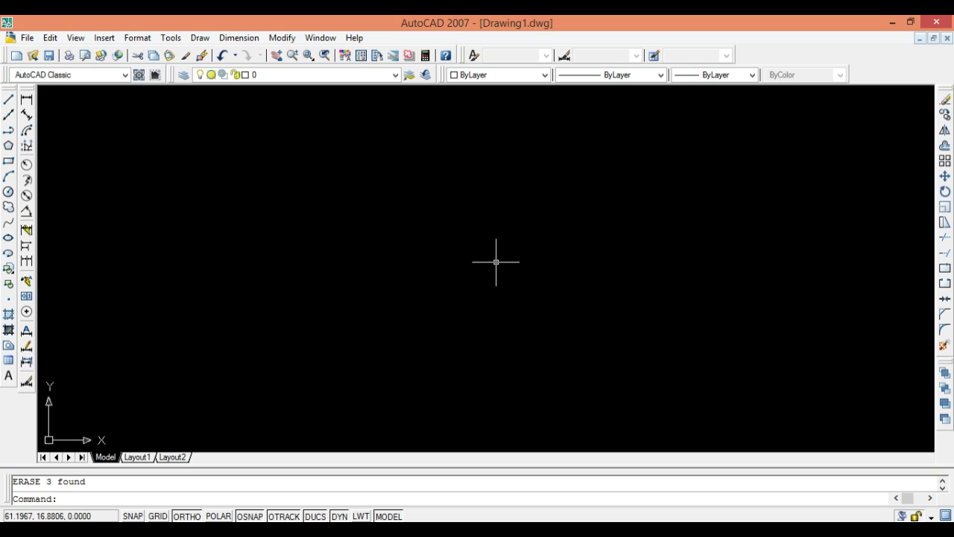
- Start a polyline with PL and draw the square's 50-unit top side and its downward side
{"action": "type", "text": "pl"}
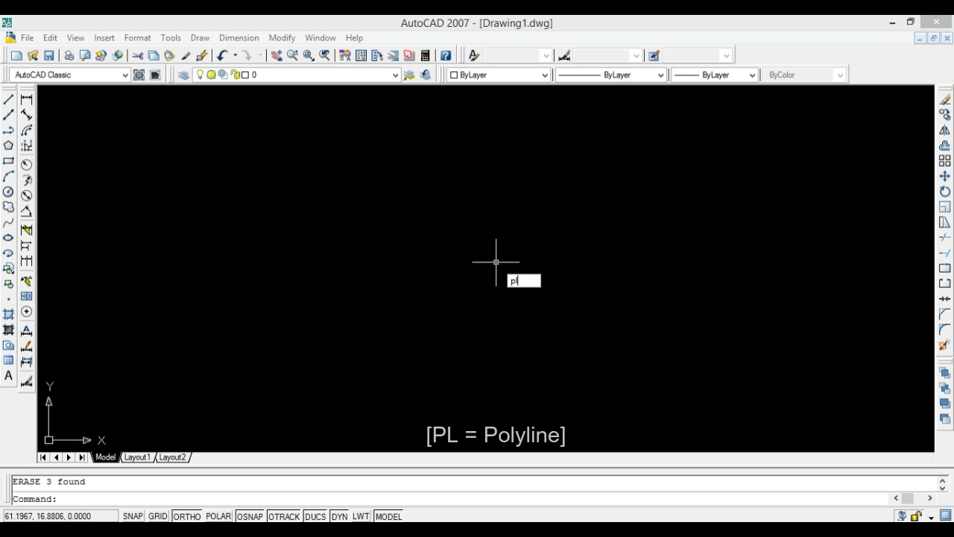
{"action": "key", "text": "Return"}
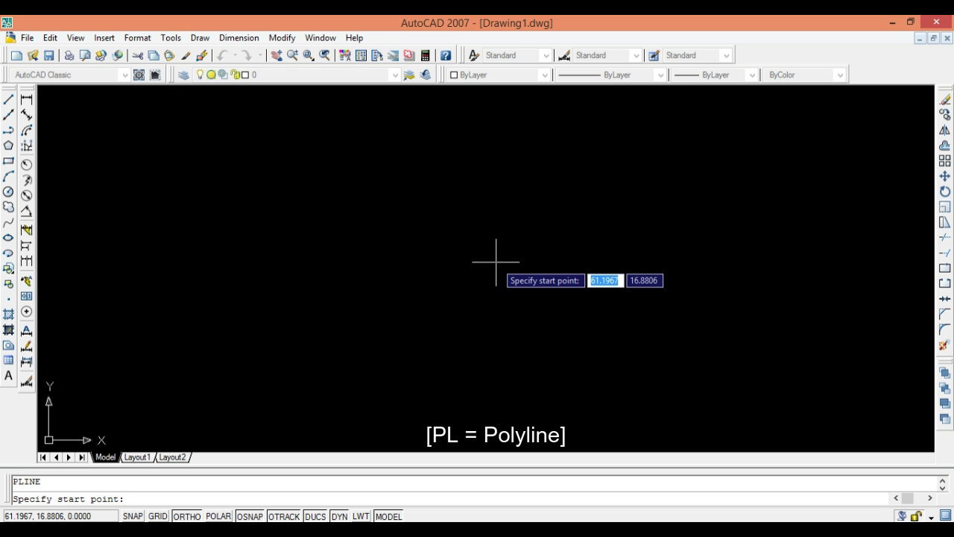
{"action": "left_click", "coordinate": [307, 218]}
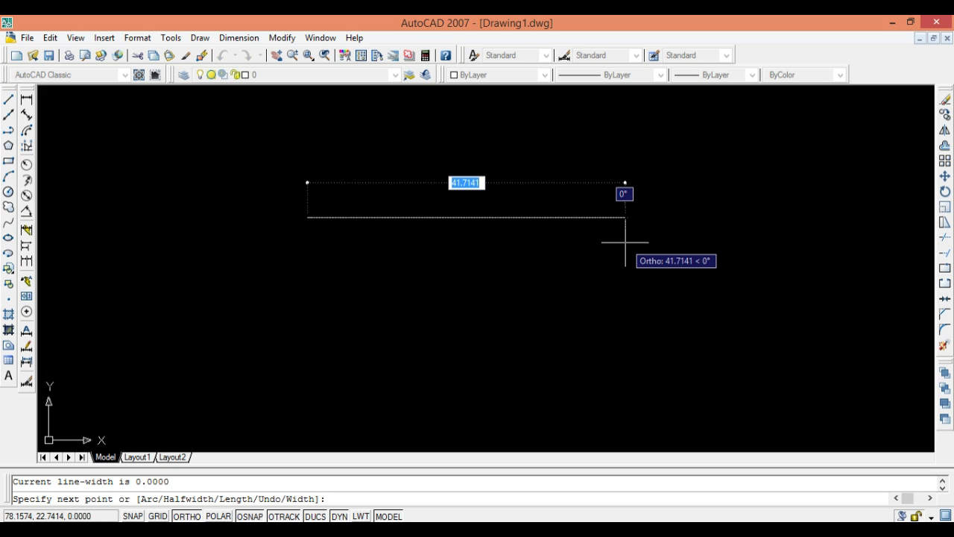
{"action": "type", "text": "50"}
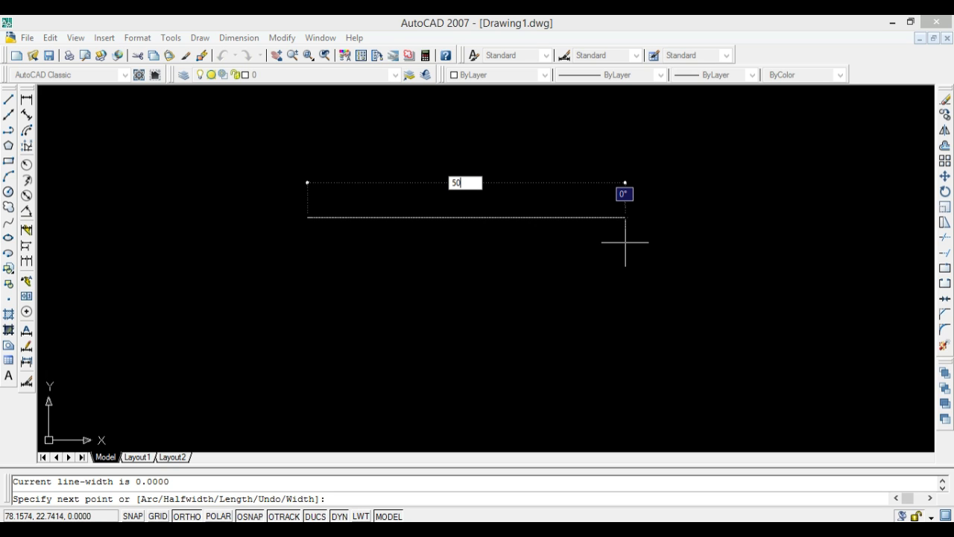
{"action": "key", "text": "Return"}
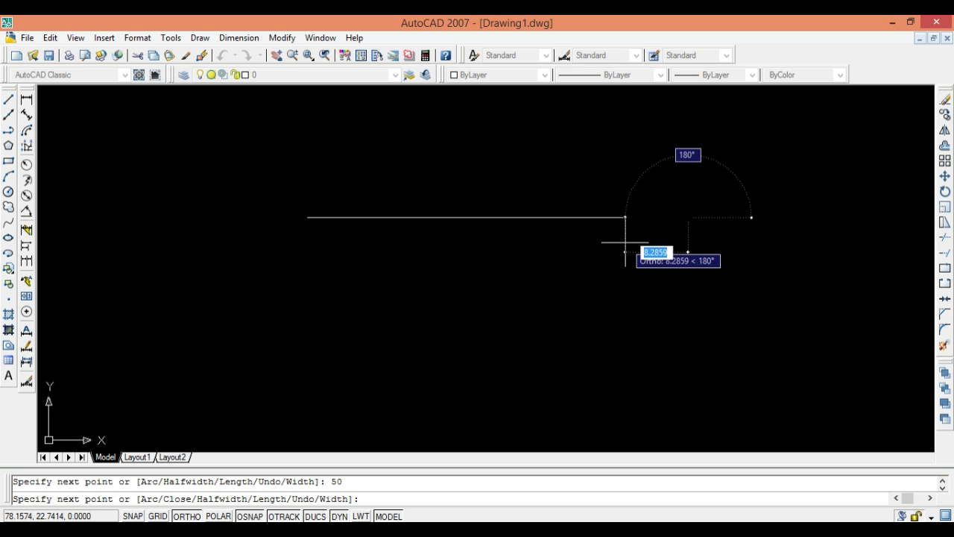
{"action": "scroll", "coordinate": [625, 231], "scroll_direction": "up", "scroll_amount": 1}
{"action": "middle_click_drag", "start_coordinate": [622, 204], "coordinate": [618, 169]}
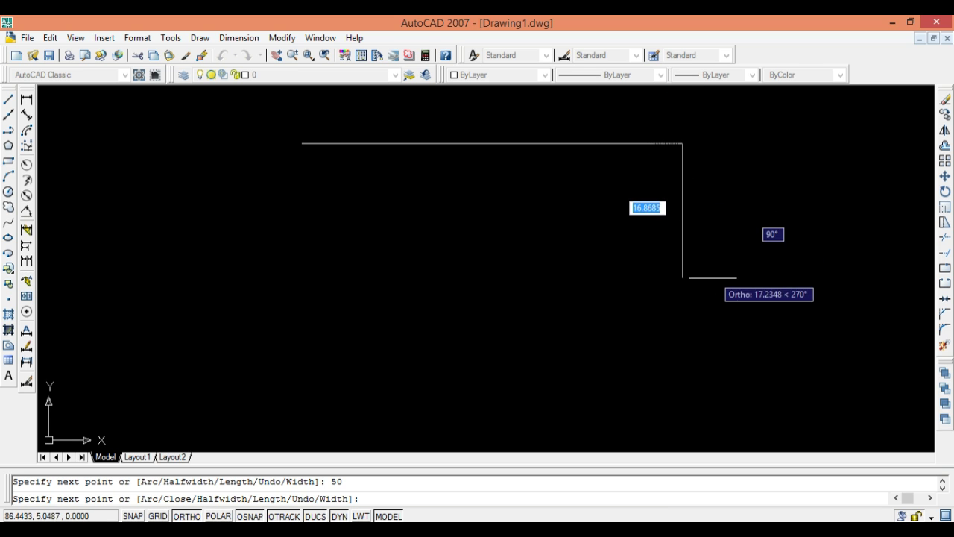
{"action": "type", "text": "50"}
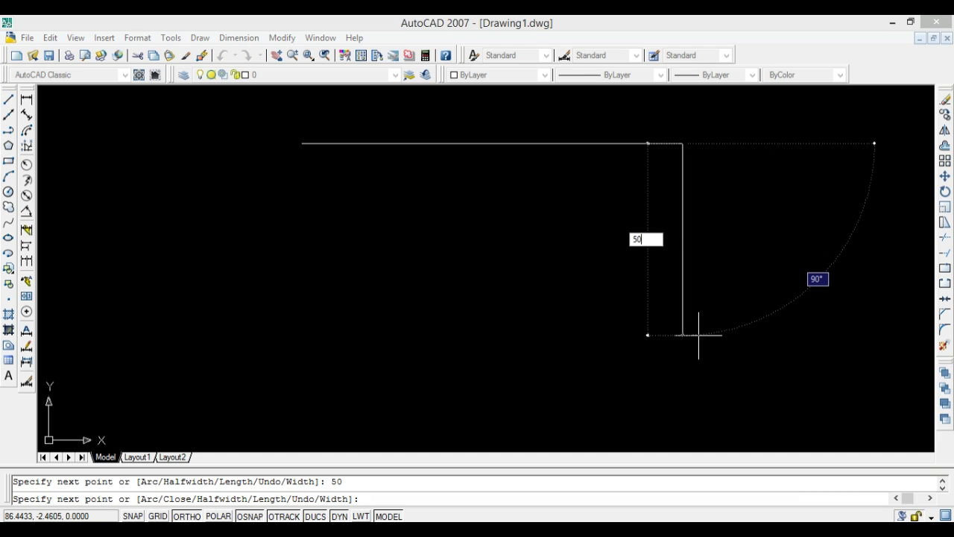
{"action": "key", "text": "Return"}
- Complete the square with 50-unit bottom and left sides and finish the polyline
{"action": "scroll", "coordinate": [528, 335], "scroll_direction": "down", "scroll_amount": 2}
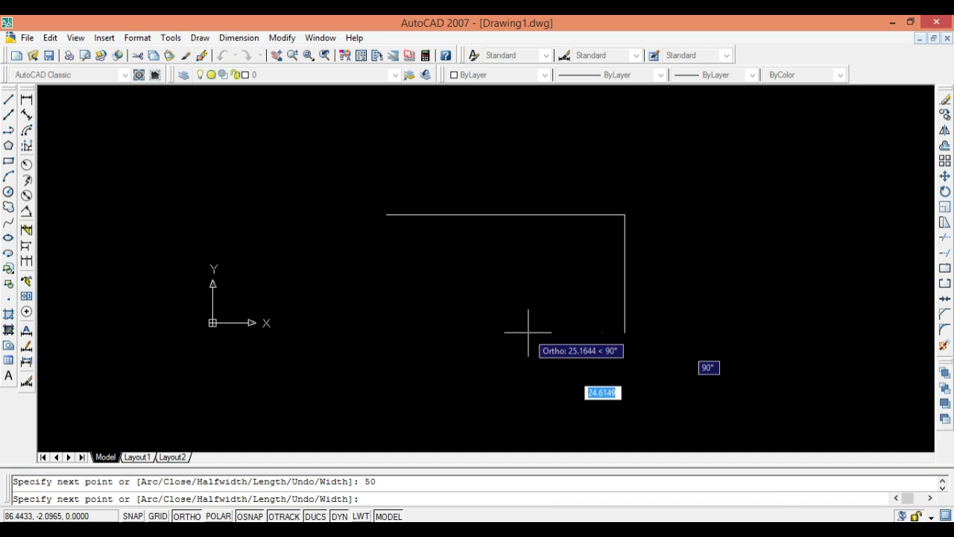
{"action": "scroll", "coordinate": [519, 333], "scroll_direction": "down", "scroll_amount": 2}
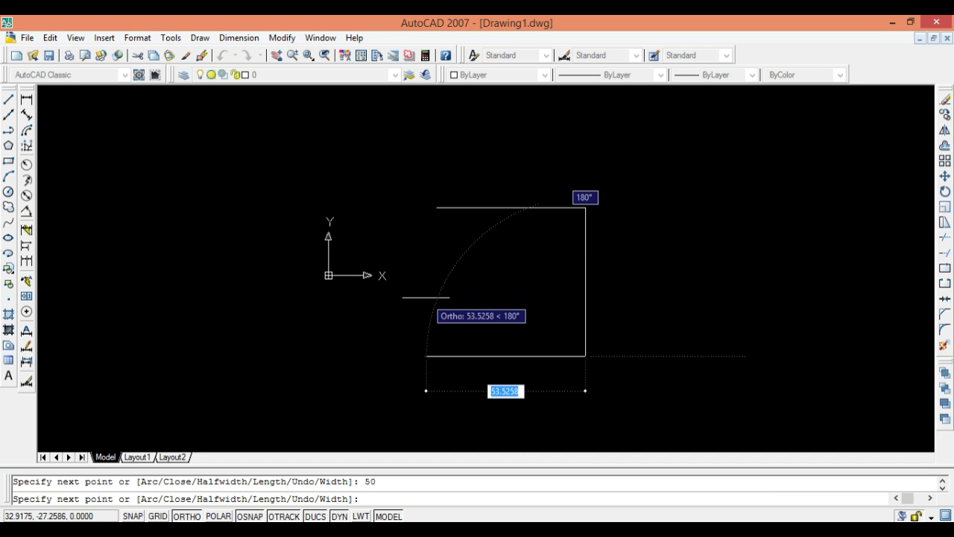
{"action": "type", "text": "50"}
{"action": "key", "text": "Return"}
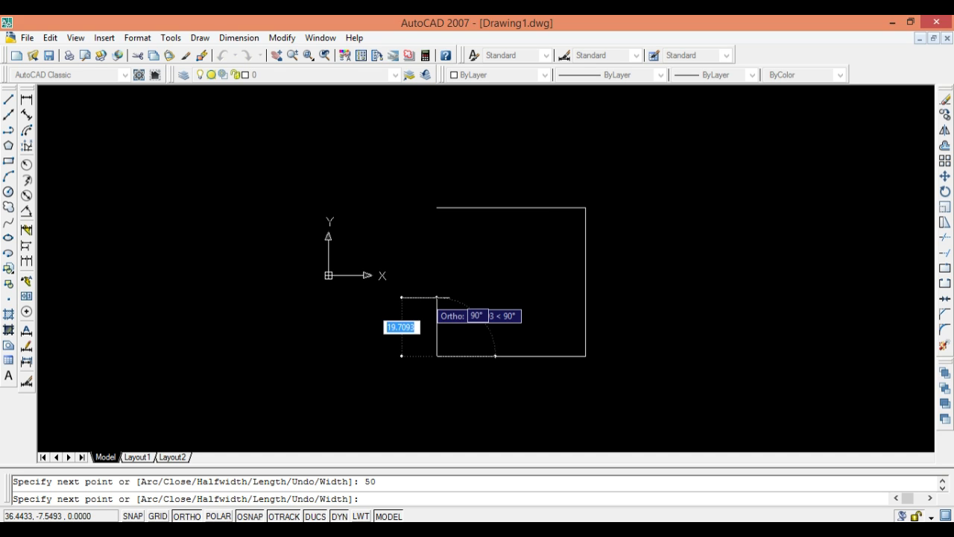
{"action": "type", "text": "5"}
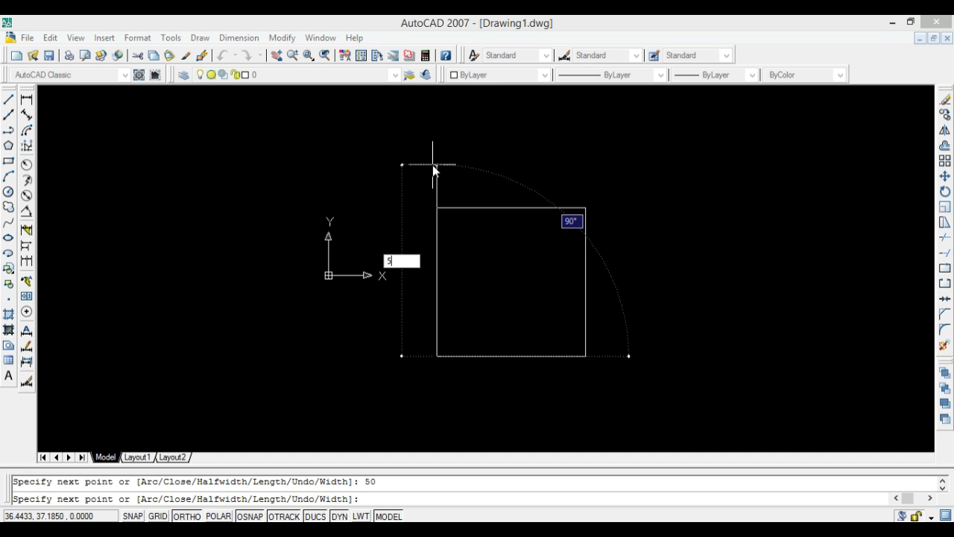
{"action": "type", "text": "0"}
{"action": "key", "text": "Return"}
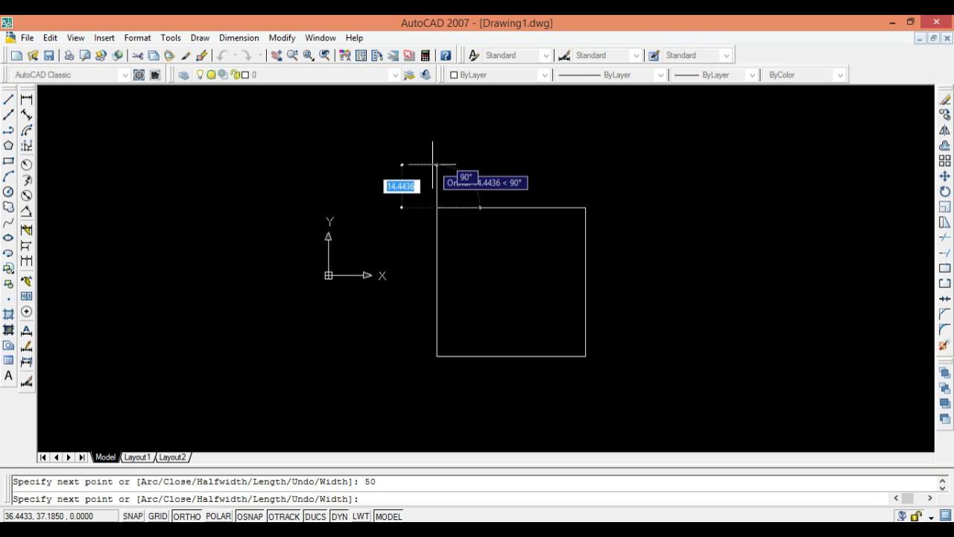
{"action": "key", "text": "Return"}
- Select the square to confirm it is one object, then pan to leave room below it
{"action": "left_click", "coordinate": [507, 207]}
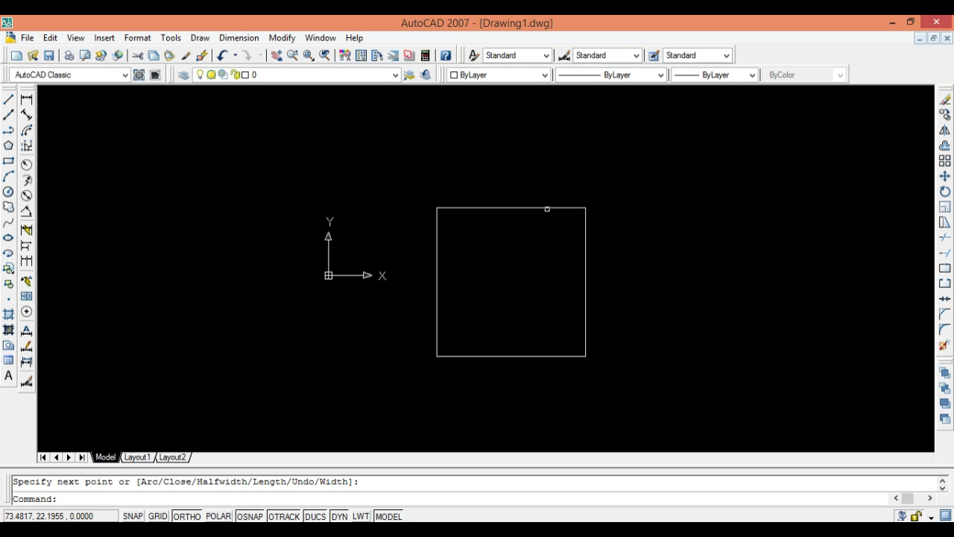
{"action": "left_click", "coordinate": [547, 209]}
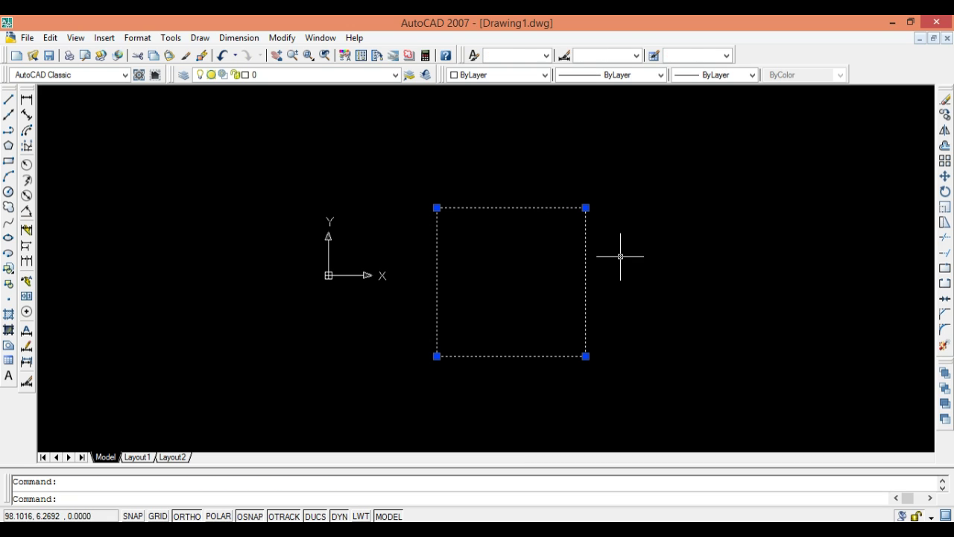
{"action": "key", "text": "Escape"}
{"action": "mouse_move", "coordinate": [643, 315]}
{"action": "middle_mouse_down"}
{"action": "mouse_move", "coordinate": [567, 250]}
{"action": "mouse_move", "coordinate": [558, 222]}
{"action": "middle_mouse_up"}
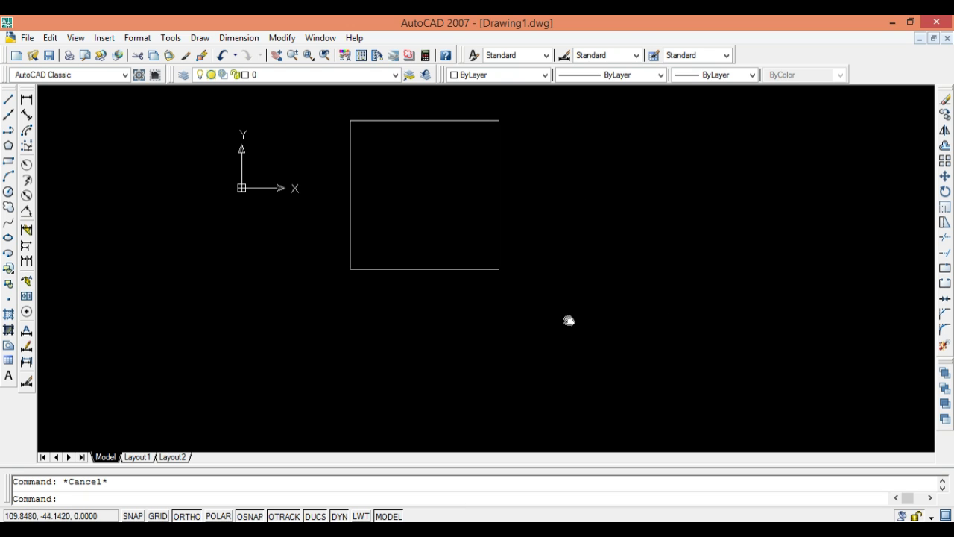
{"action": "middle_click_drag", "start_coordinate": [569, 322], "coordinate": [573, 303]}
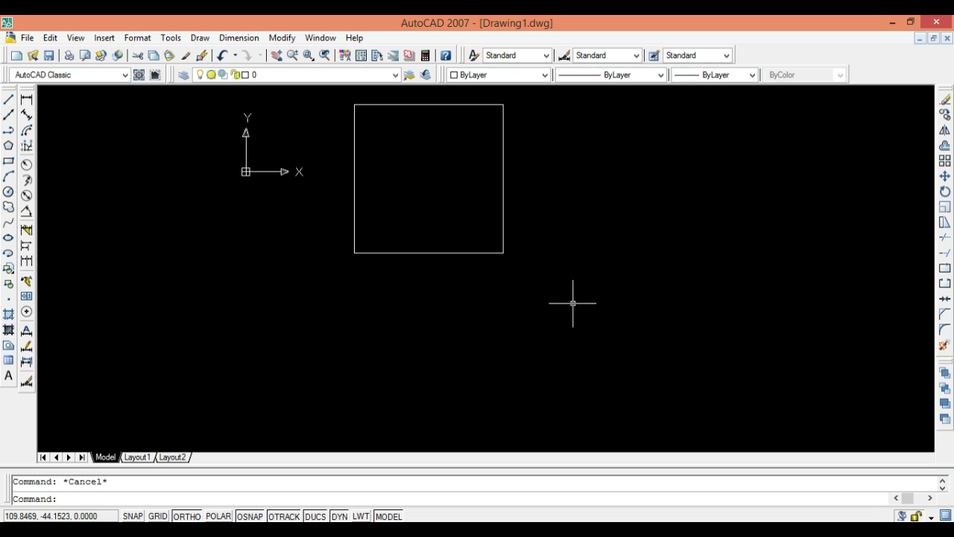
- Start a polyline below the square in Arc mode using the Second point option
{"action": "type", "text": "pl"}
{"action": "key", "text": "Return"}
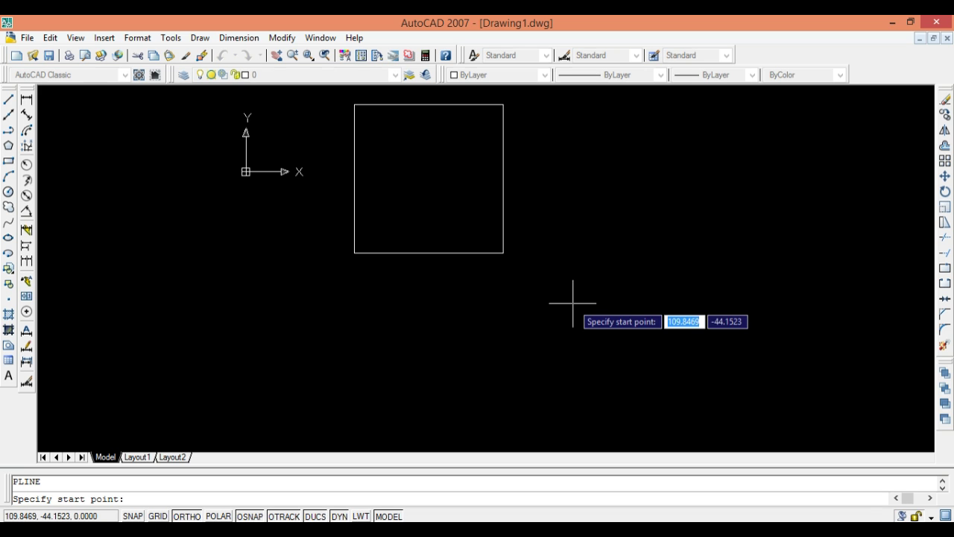
{"action": "middle_click_drag", "start_coordinate": [555, 386], "coordinate": [558, 379]}
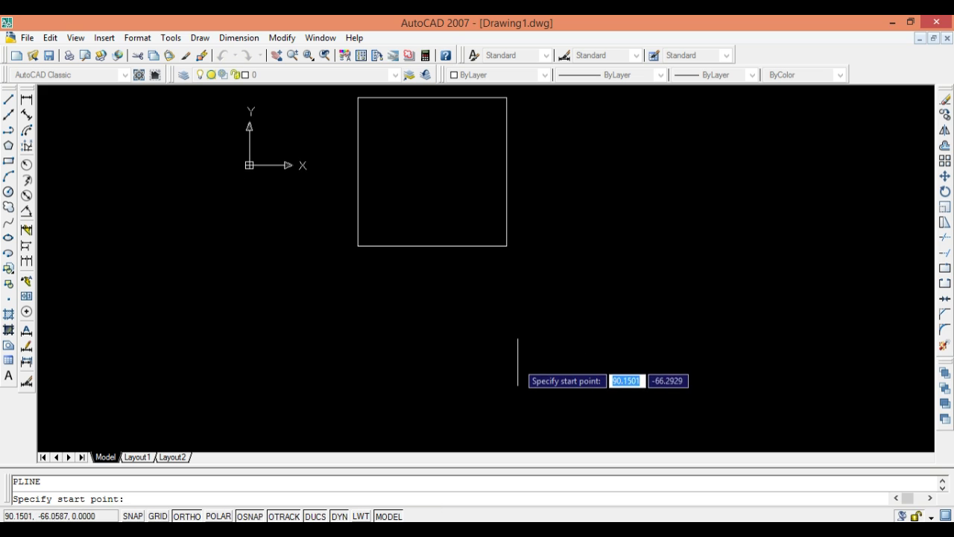
{"action": "left_click", "coordinate": [354, 369]}
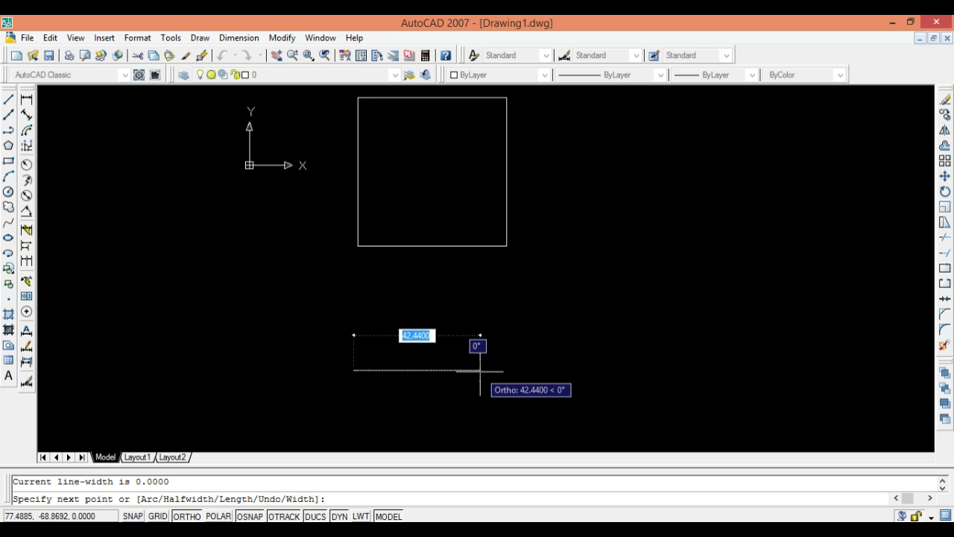
{"action": "type", "text": "a"}
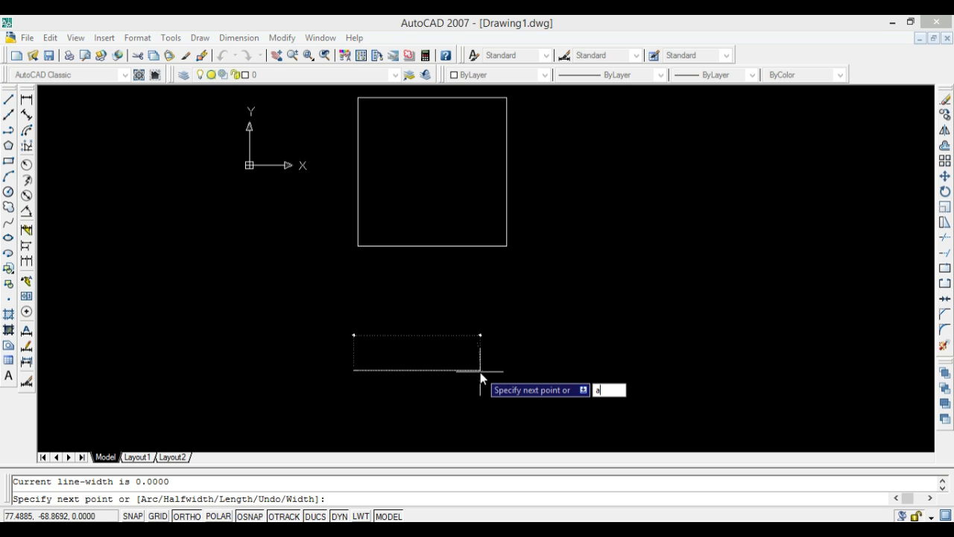
{"action": "key", "text": "Return"}
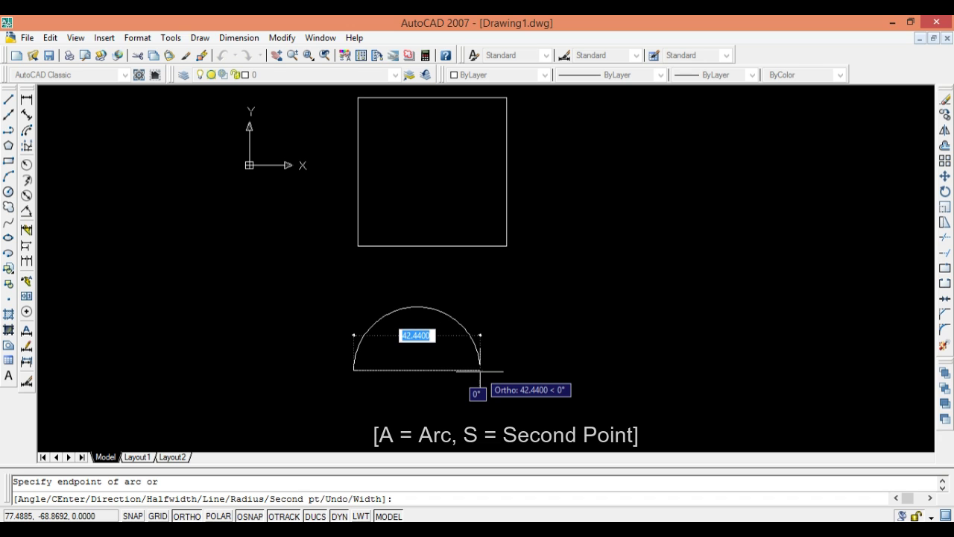
{"action": "type", "text": "s"}
{"action": "key", "text": "Return"}
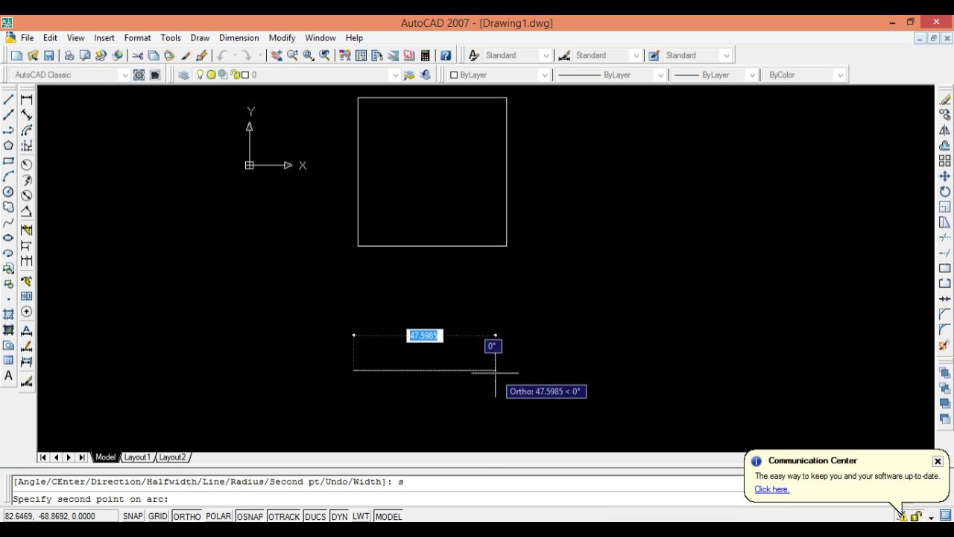
- With Ortho off, draw two joined arcs forming an S-curve and finish the polyline
{"action": "key", "text": "F8"}
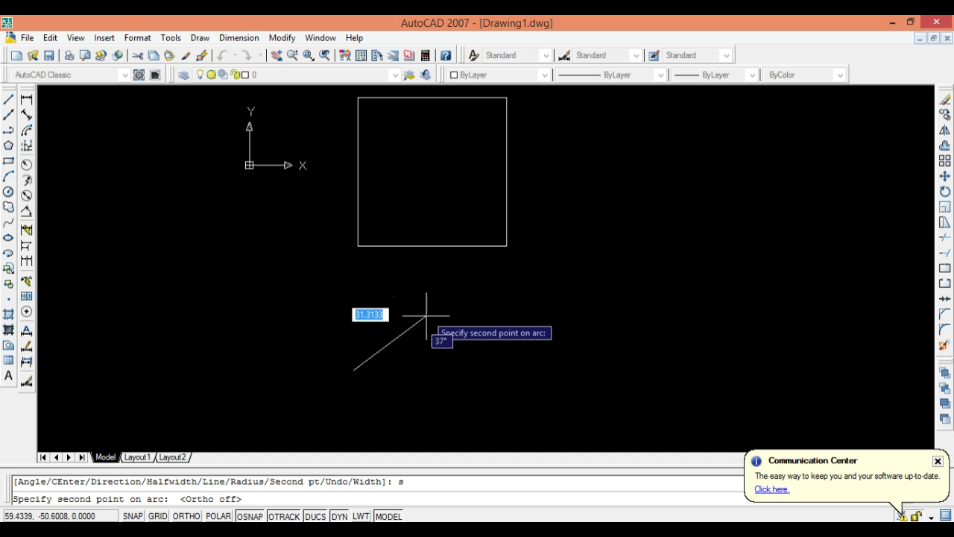
{"action": "left_click", "coordinate": [424, 322]}
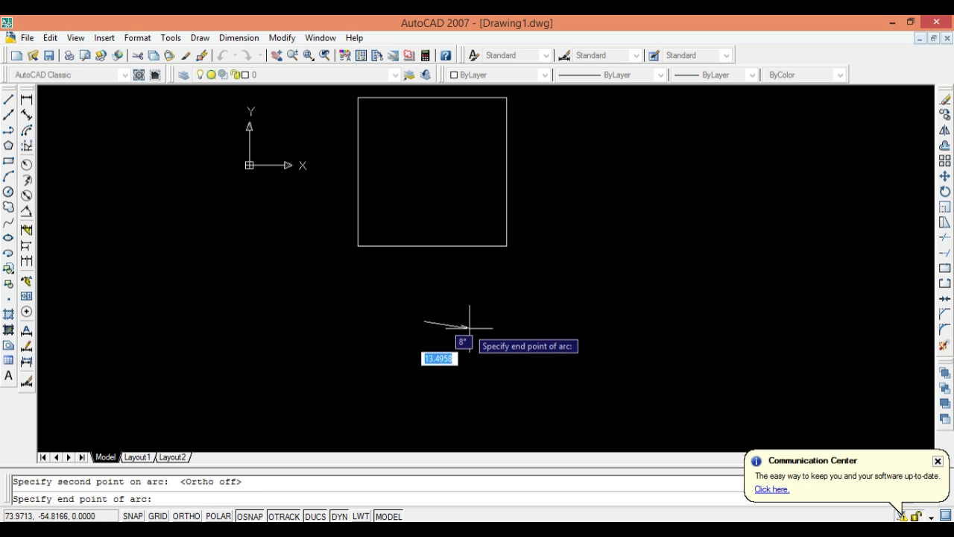
{"action": "left_click", "coordinate": [498, 368]}
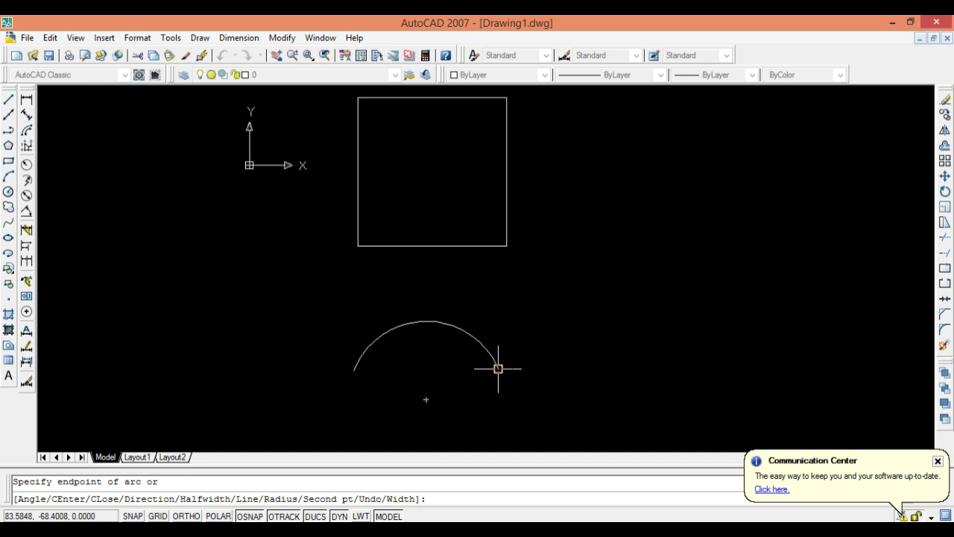
{"action": "left_click", "coordinate": [564, 410]}
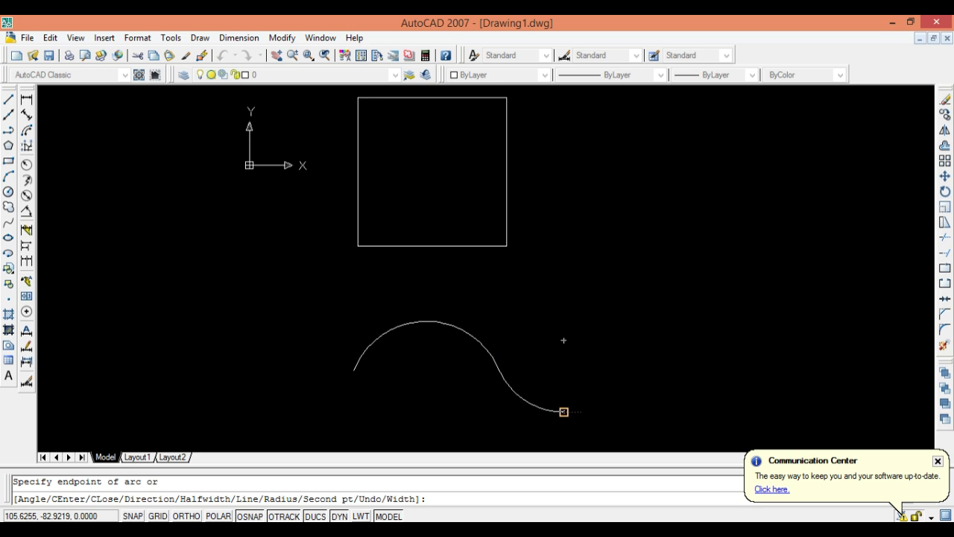
{"action": "left_click", "coordinate": [642, 357]}
{"action": "key", "text": "Return"}
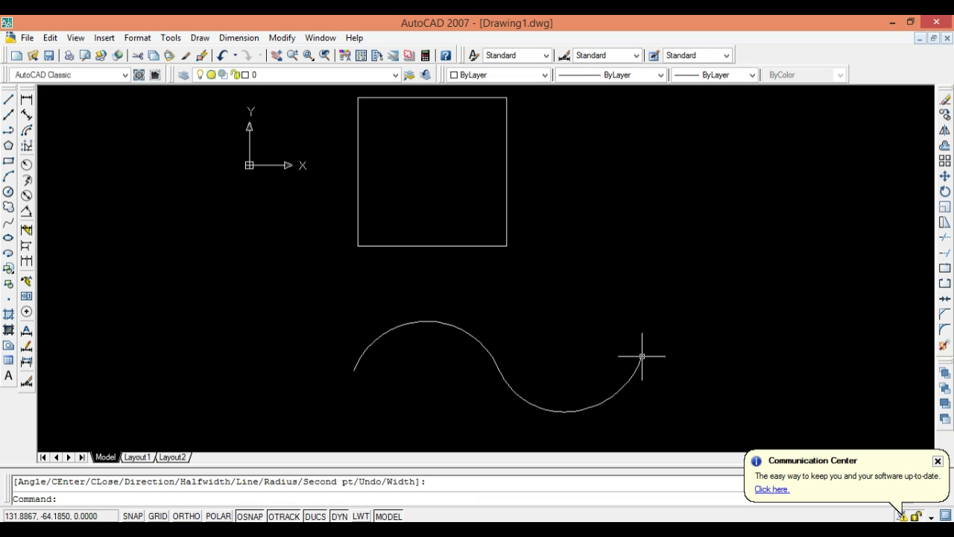
{"action": "middle_click_drag", "start_coordinate": [731, 282], "coordinate": [714, 291]}
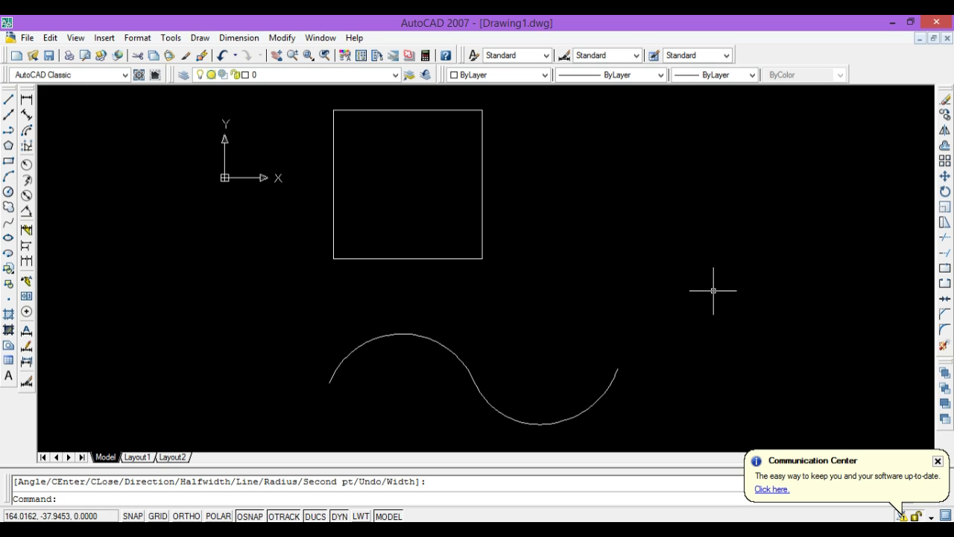
- Start a polyline right of the square with Ortho on and choose the Width option
{"action": "type", "text": "pl"}
{"action": "key", "text": "Return"}
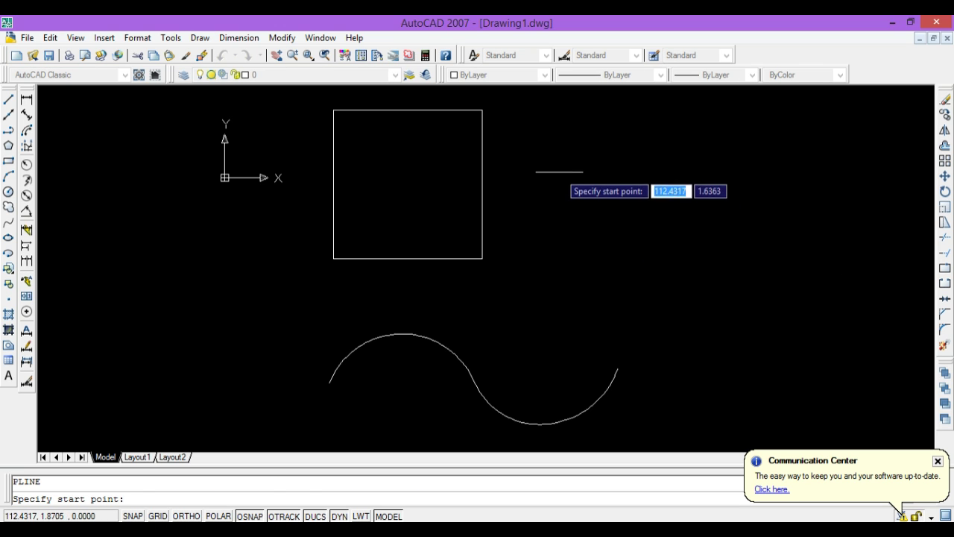
{"action": "left_click", "coordinate": [559, 165]}
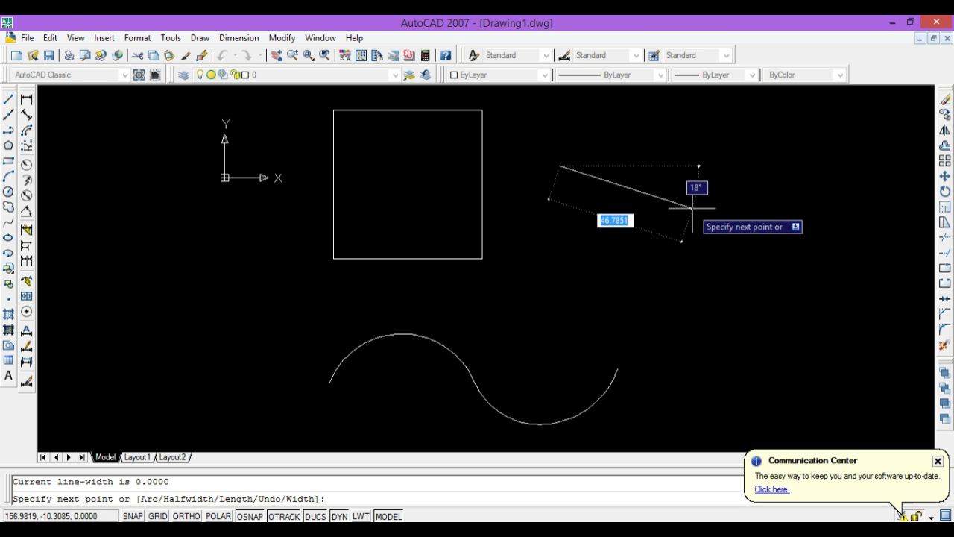
{"action": "key", "text": "F8"}
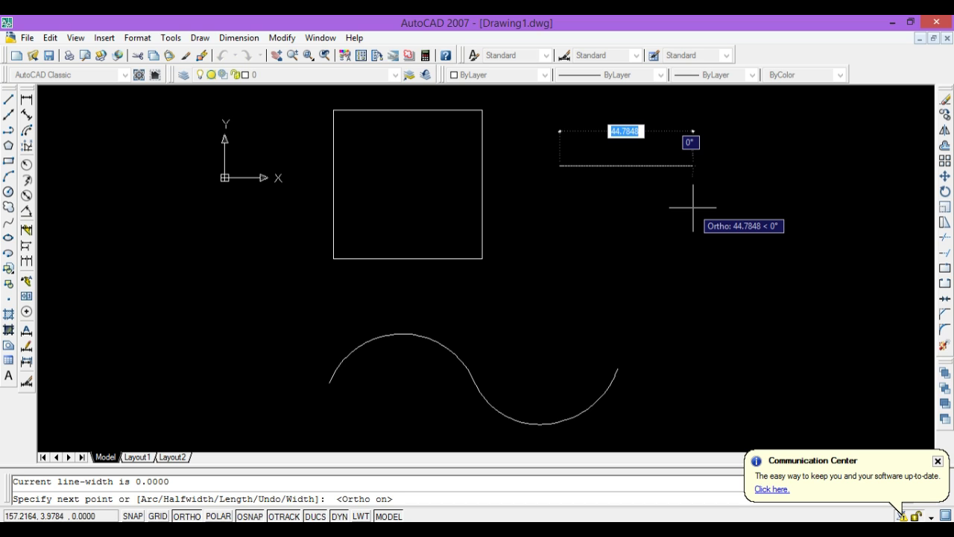
{"action": "type", "text": "w"}
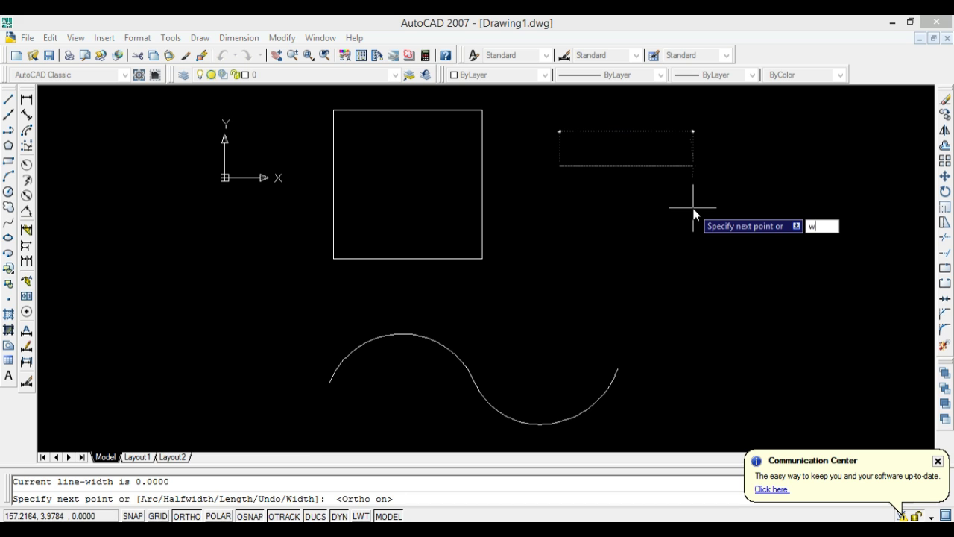
{"action": "key", "text": "Return"}
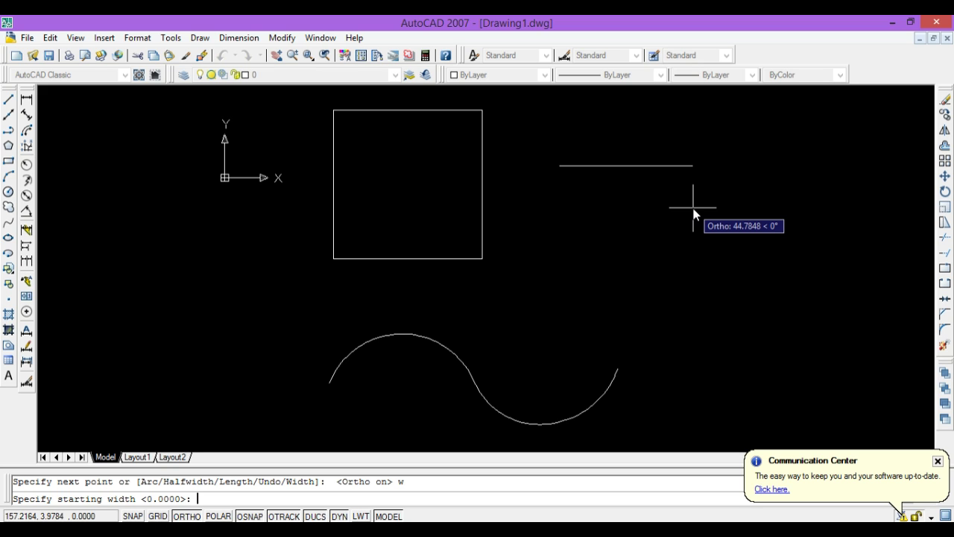
- Set starting and ending widths to 5 and draw the bar 50 units long
{"action": "type", "text": "5"}
{"action": "key", "text": "Return"}
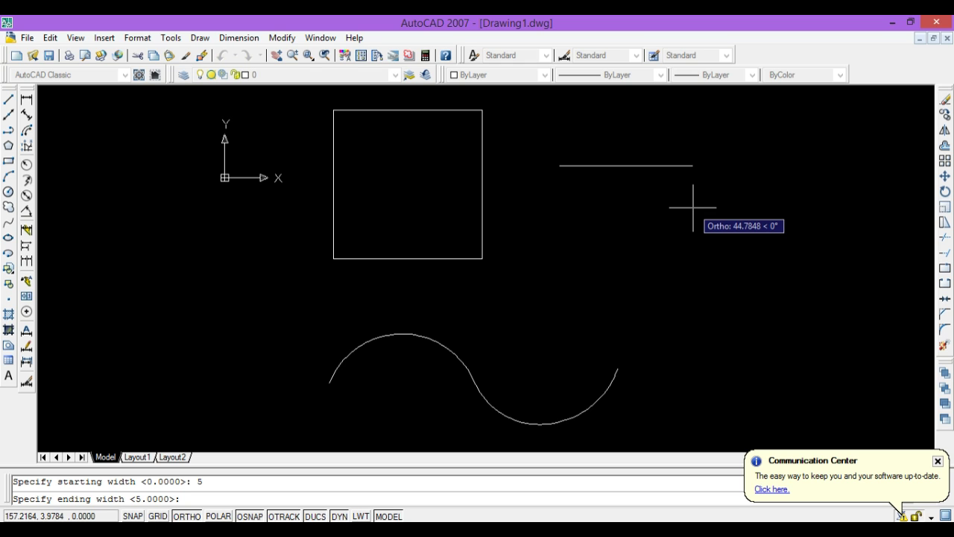
{"action": "type", "text": "5"}
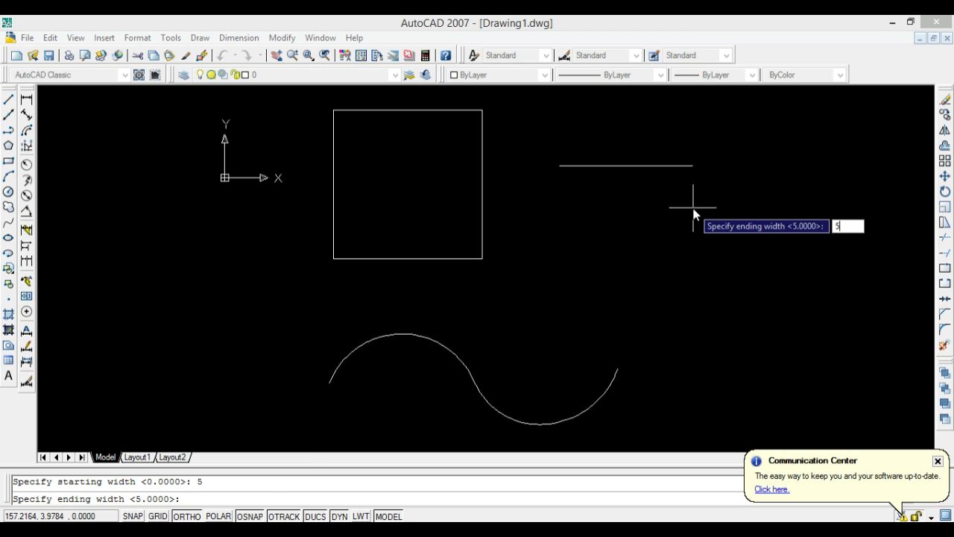
{"action": "key", "text": "Return"}
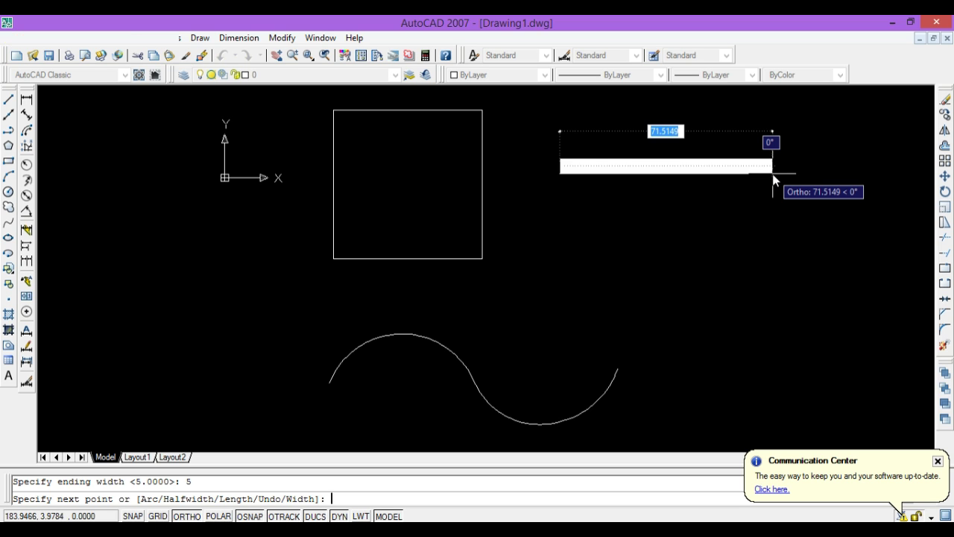
{"action": "type", "text": "50"}
{"action": "key", "text": "Return"}
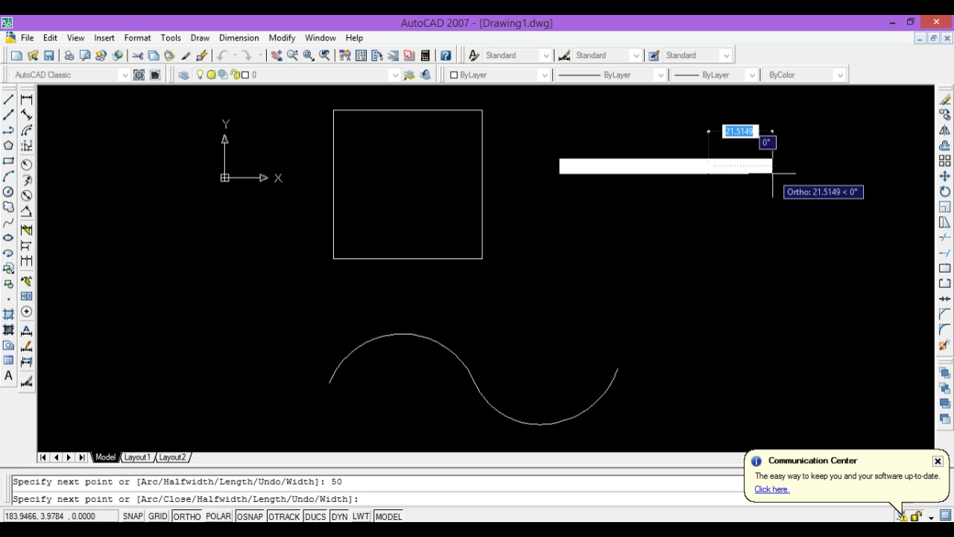
{"action": "key", "text": "Return"}
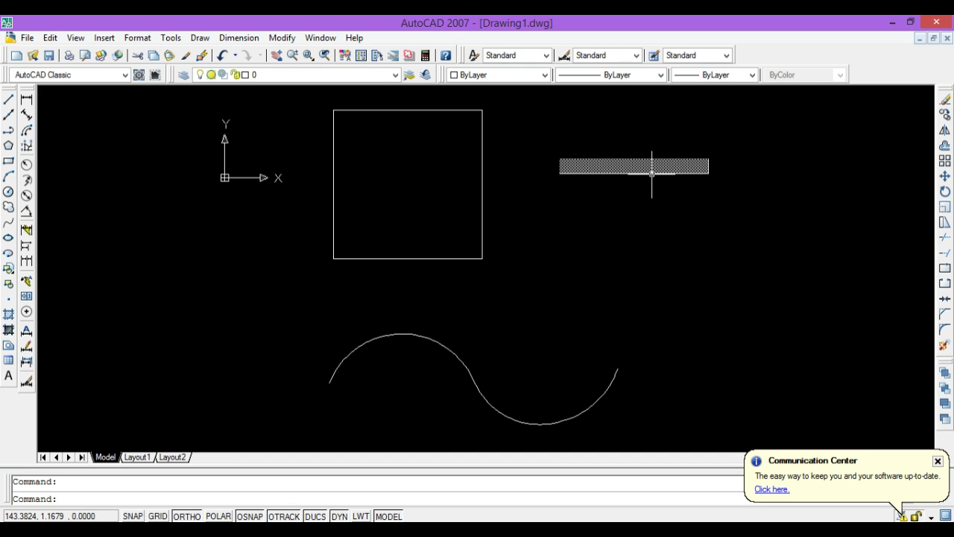
{"action": "middle_click_drag", "start_coordinate": [663, 190], "coordinate": [651, 192]}
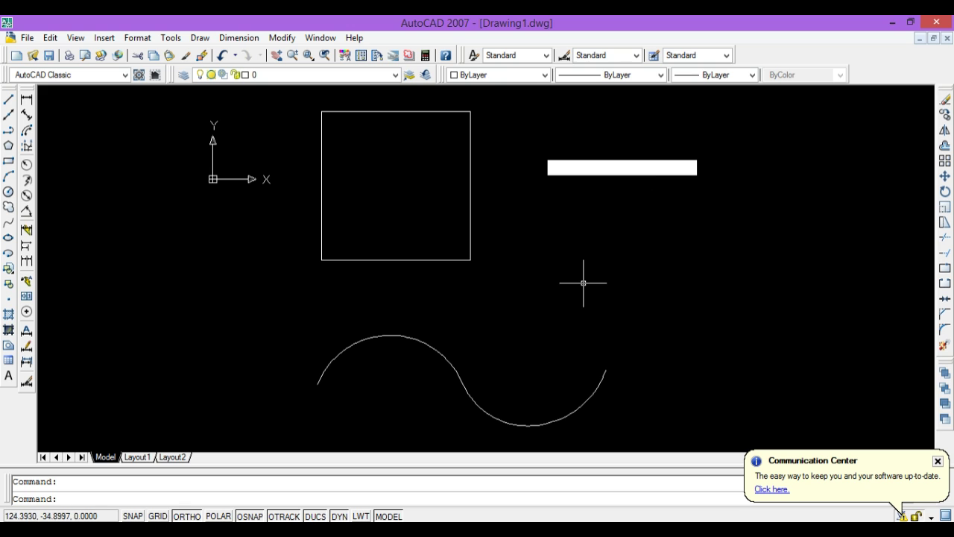
- Draw a 50-unit segment starting below the first bar, then begin changing the polyline width
{"action": "type", "text": "pl"}
{"action": "key", "text": "Return"}
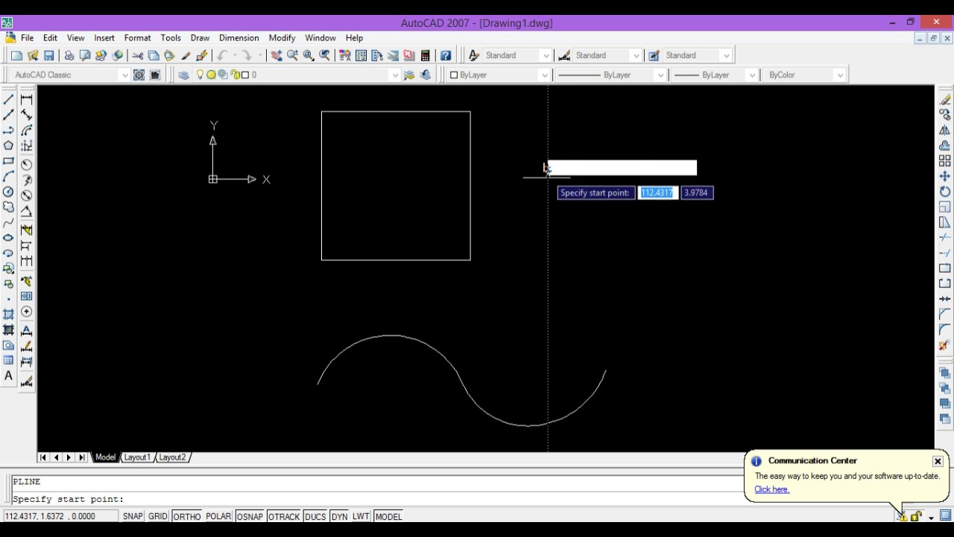
{"action": "left_click", "coordinate": [548, 275]}
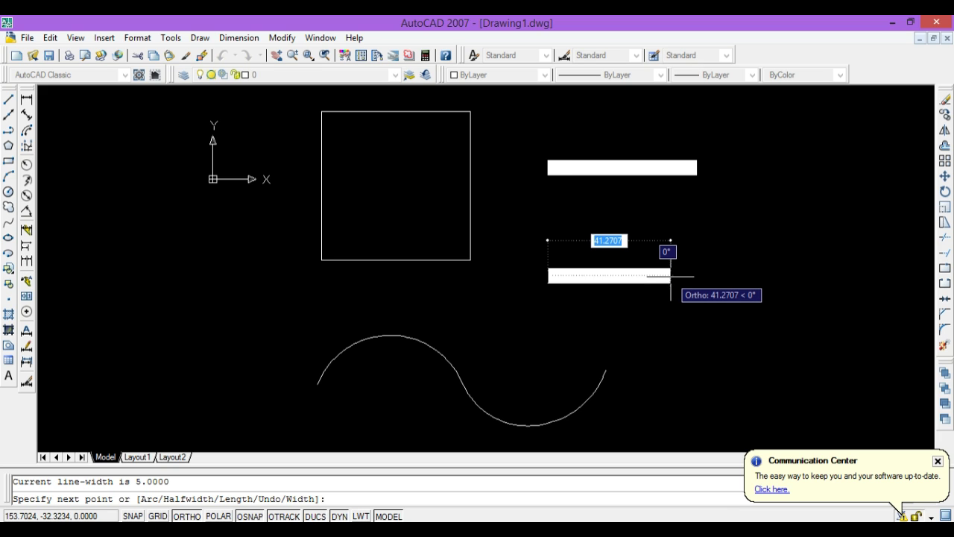
{"action": "type", "text": "50"}
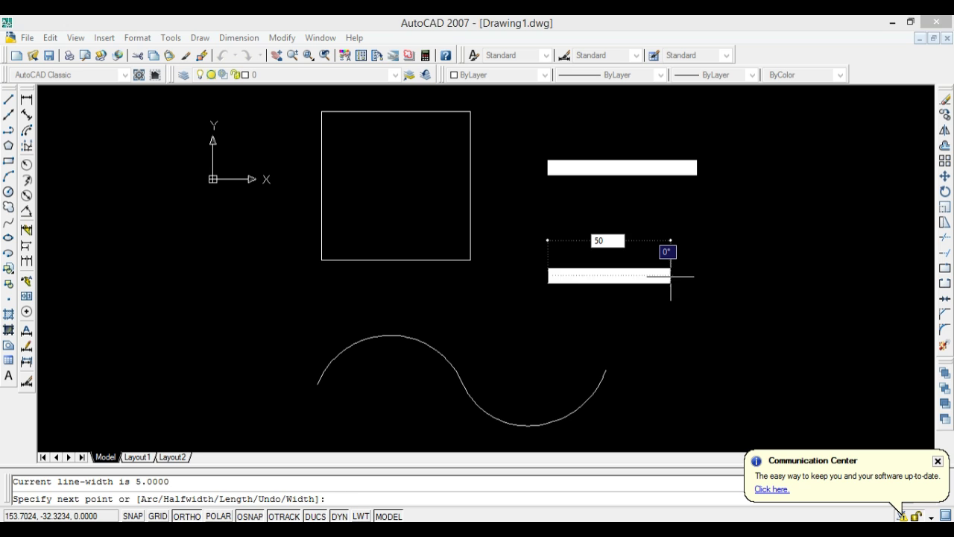
{"action": "key", "text": "Return"}
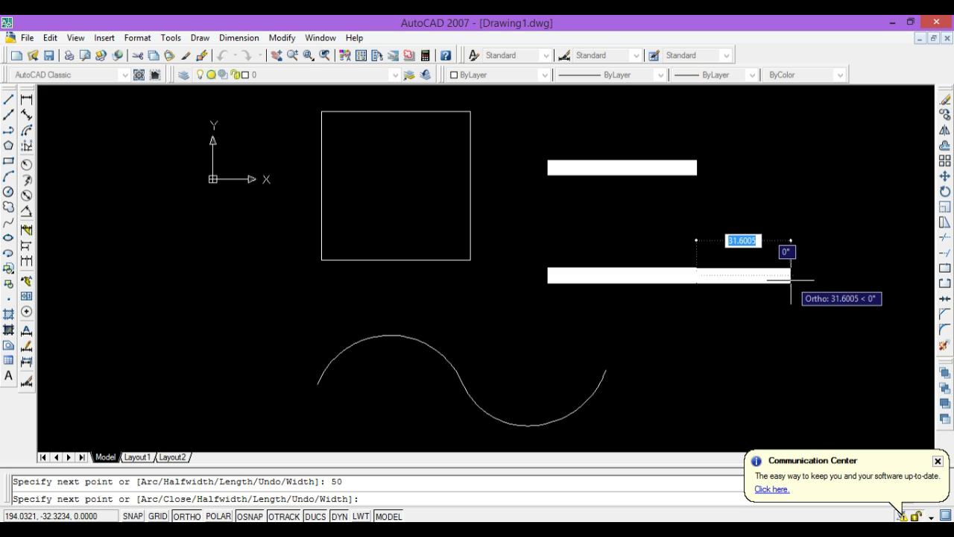
{"action": "type", "text": "w"}
{"action": "key", "text": "Return"}
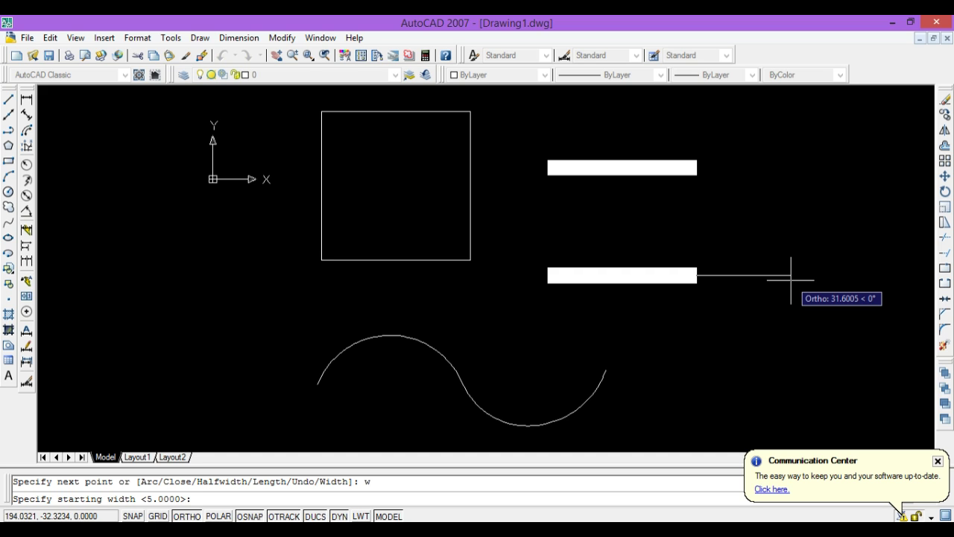
- Add a 35-unit arrowhead segment tapering from width 15 to 0
{"action": "type", "text": "15"}
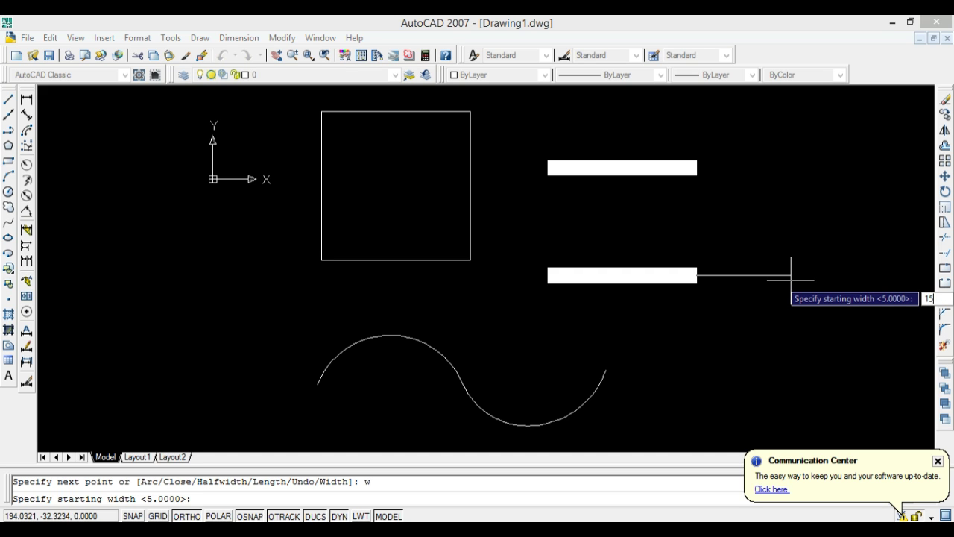
{"action": "key", "text": "Return"}
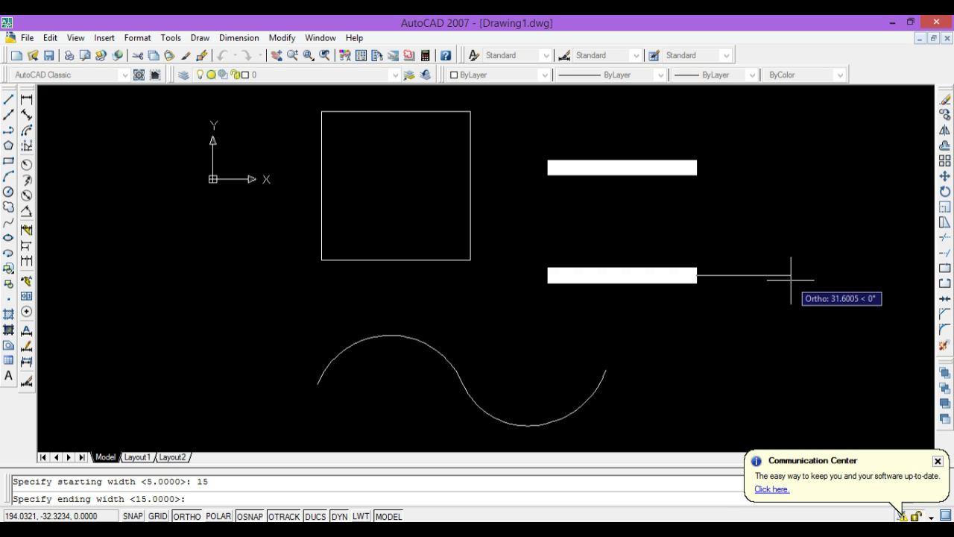
{"action": "type", "text": "0"}
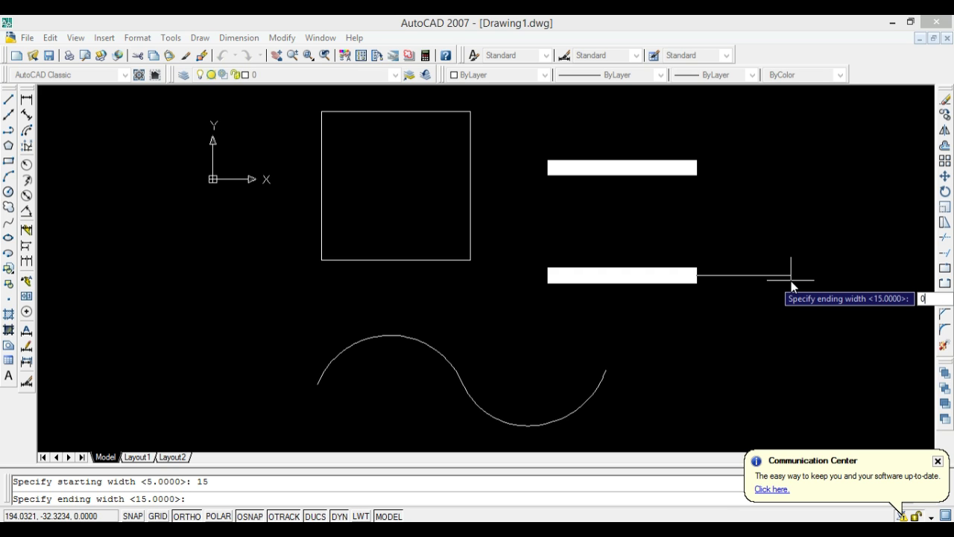
{"action": "key", "text": "Return"}
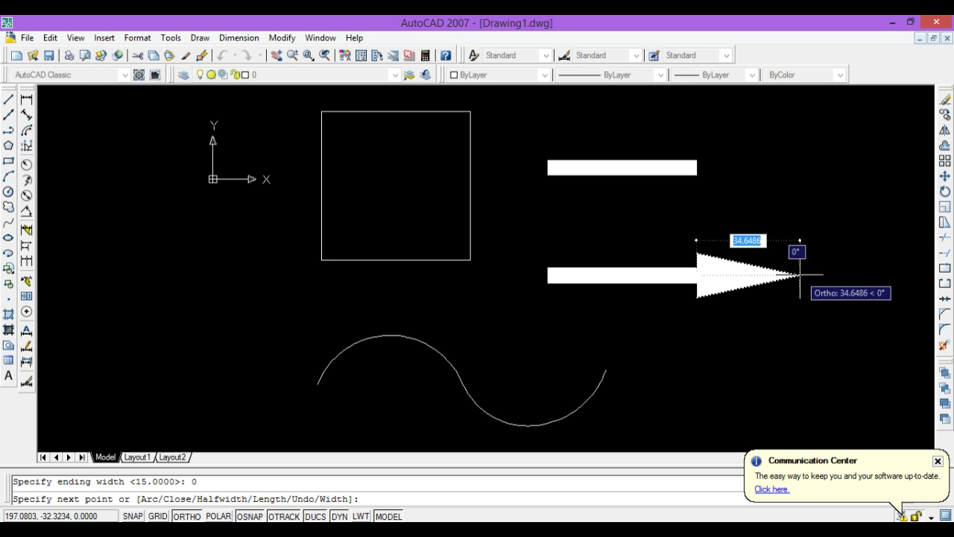
{"action": "type", "text": "35"}
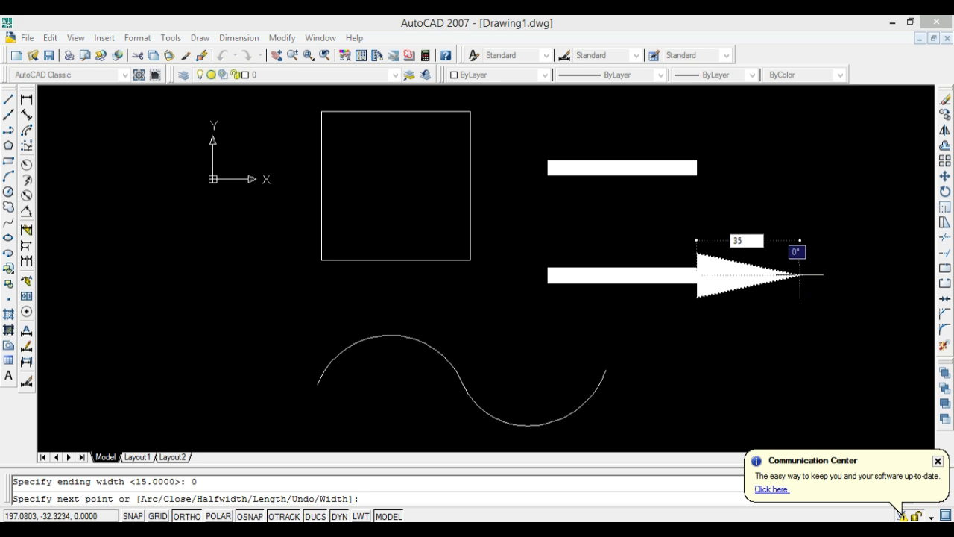
{"action": "key", "text": "Return"}
{"action": "key", "text": "Return"}
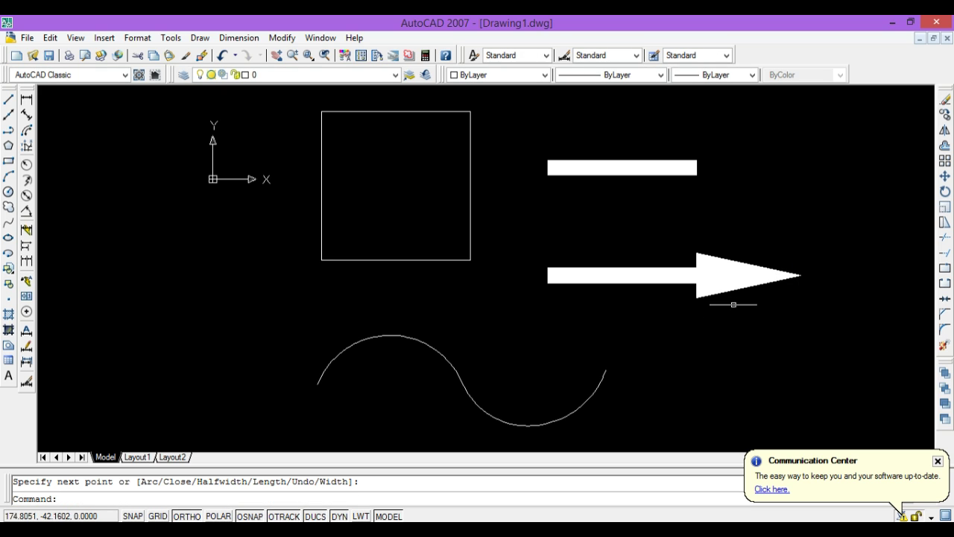
{"action": "mouse_move", "coordinate": [745, 338]}
{"action": "middle_mouse_down"}
{"action": "mouse_move", "coordinate": [738, 329]}
{"action": "mouse_move", "coordinate": [741, 341]}
{"action": "middle_mouse_up"}
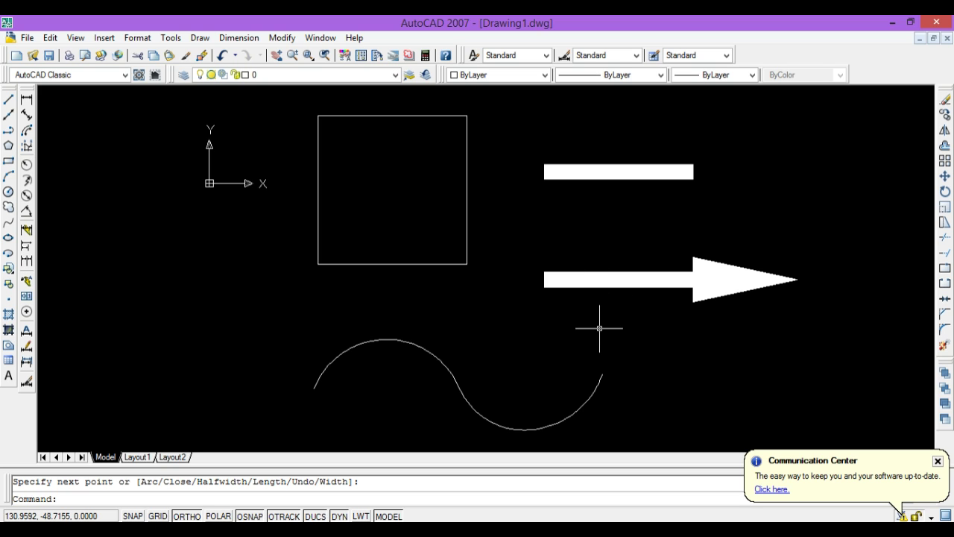
- Draw a 50-unit horizontal polyline below the arrow with starting and ending widths of 0
{"action": "type", "text": "pl"}
{"action": "key", "text": "Return"}
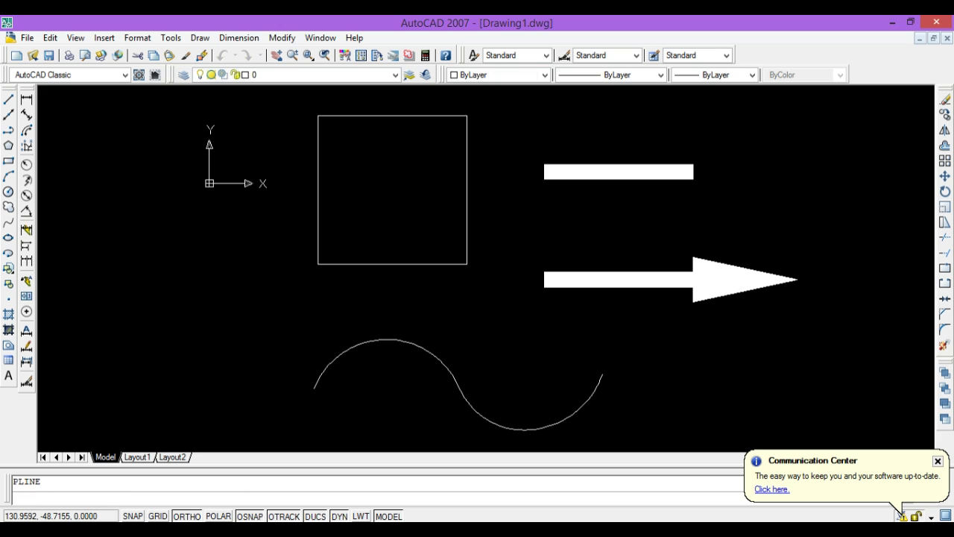
{"action": "left_click", "coordinate": [545, 363]}
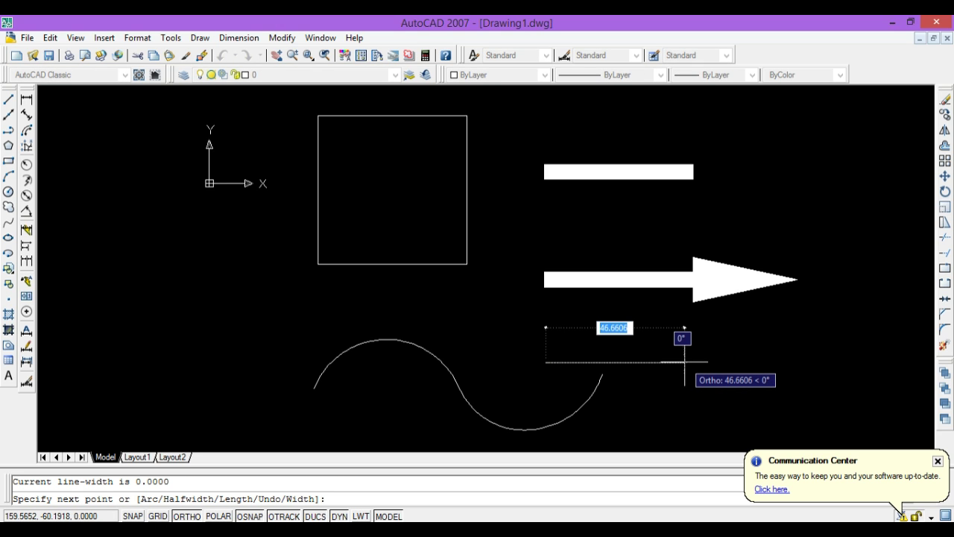
{"action": "type", "text": "w"}
{"action": "key", "text": "Return"}
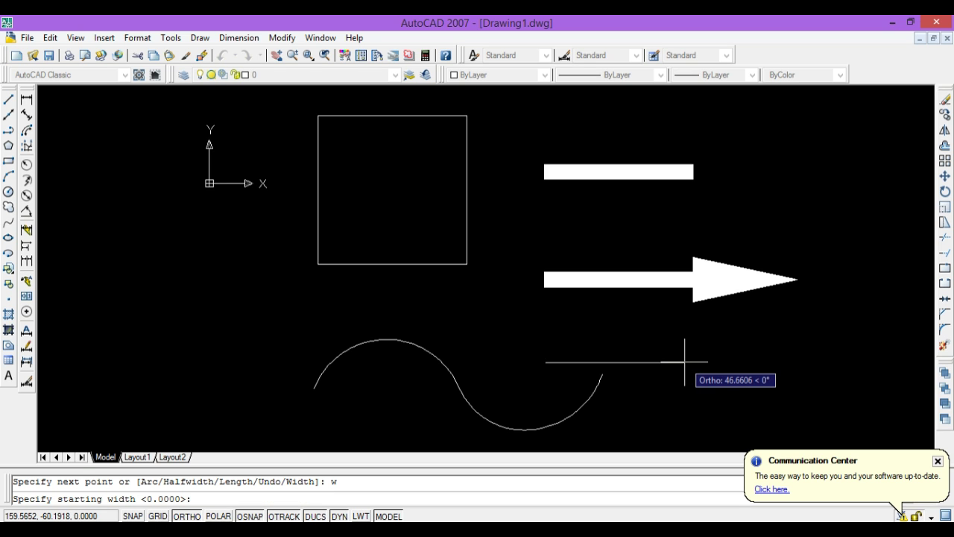
{"action": "type", "text": "0"}
{"action": "key", "text": "Return"}
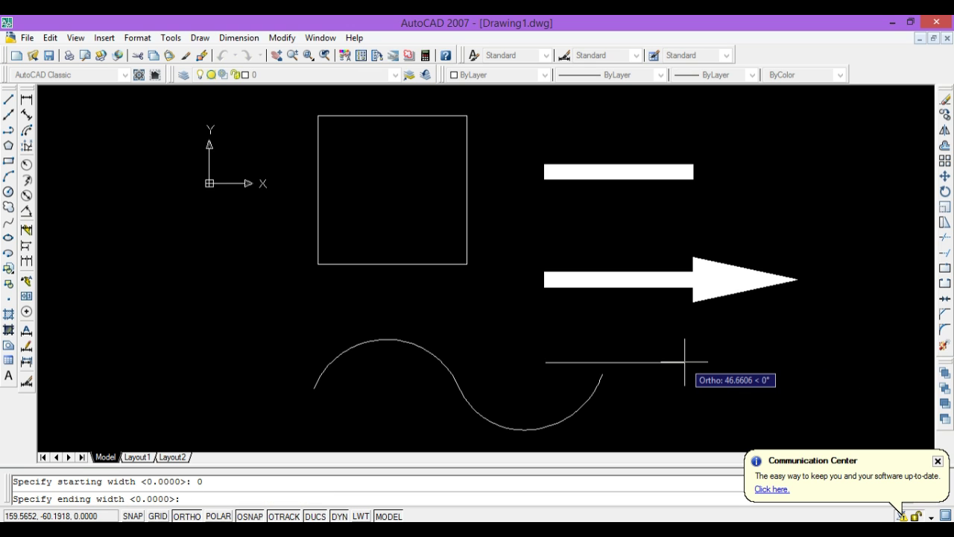
{"action": "type", "text": "0"}
{"action": "key", "text": "Return"}
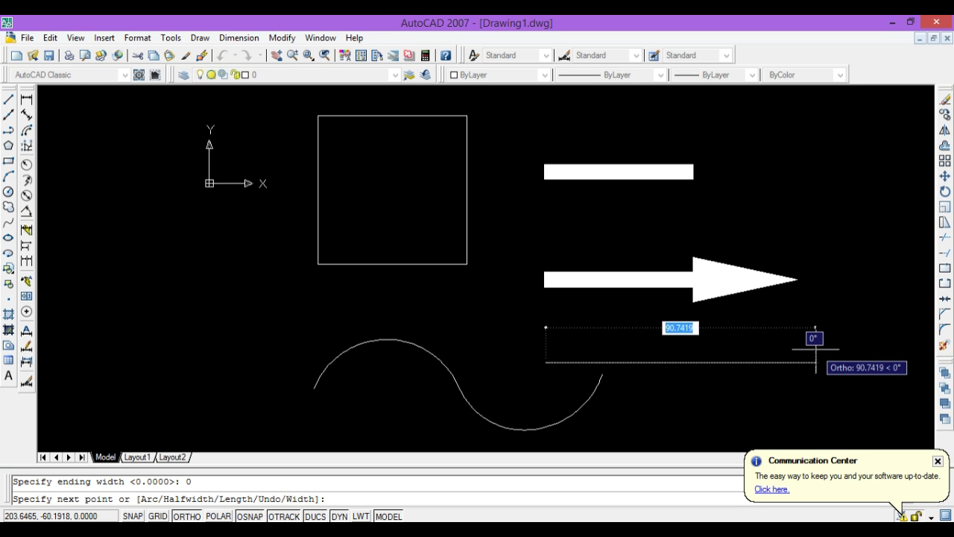
{"action": "type", "text": "50"}
{"action": "key", "text": "Return"}
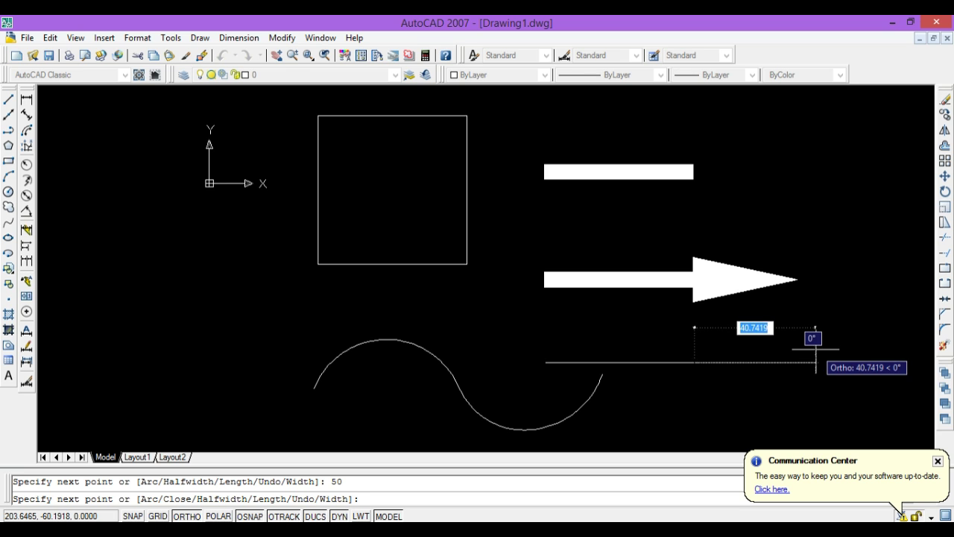
{"action": "key", "text": "Return"}
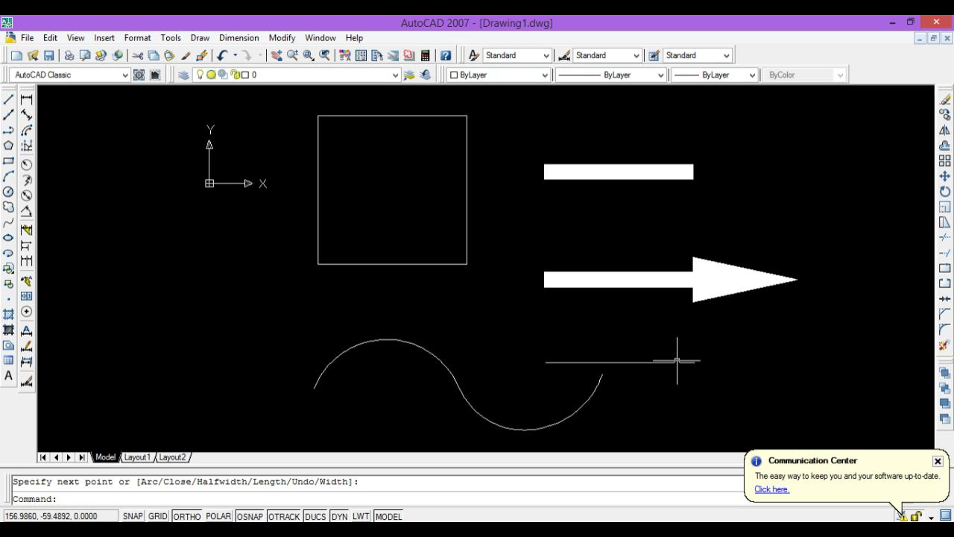